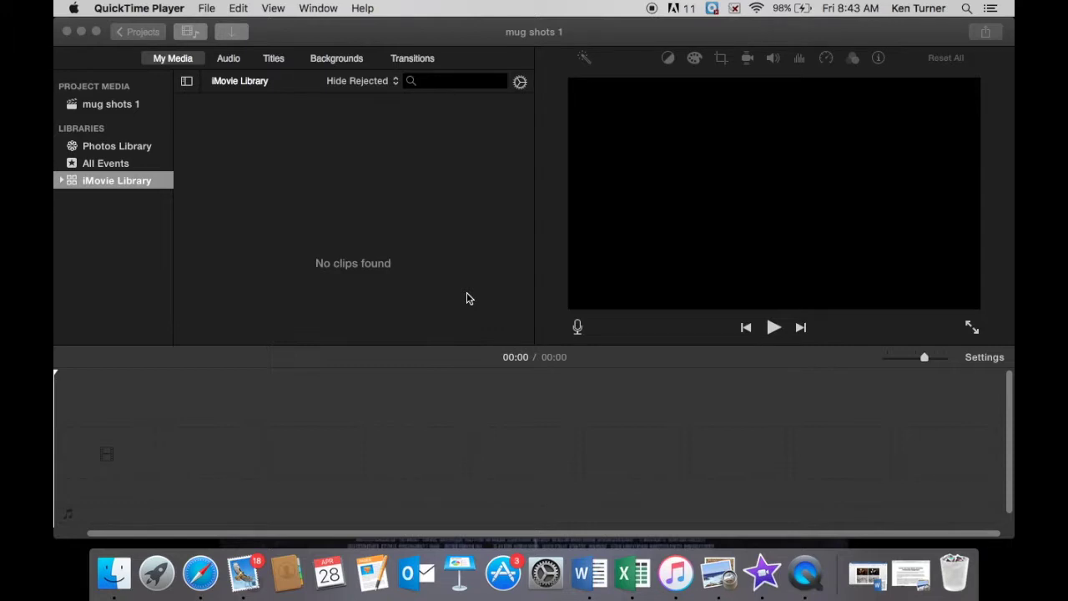
- Switch from QuickTime Player to the empty 'mug shots 1' iMovie project
left_click(248, 156)
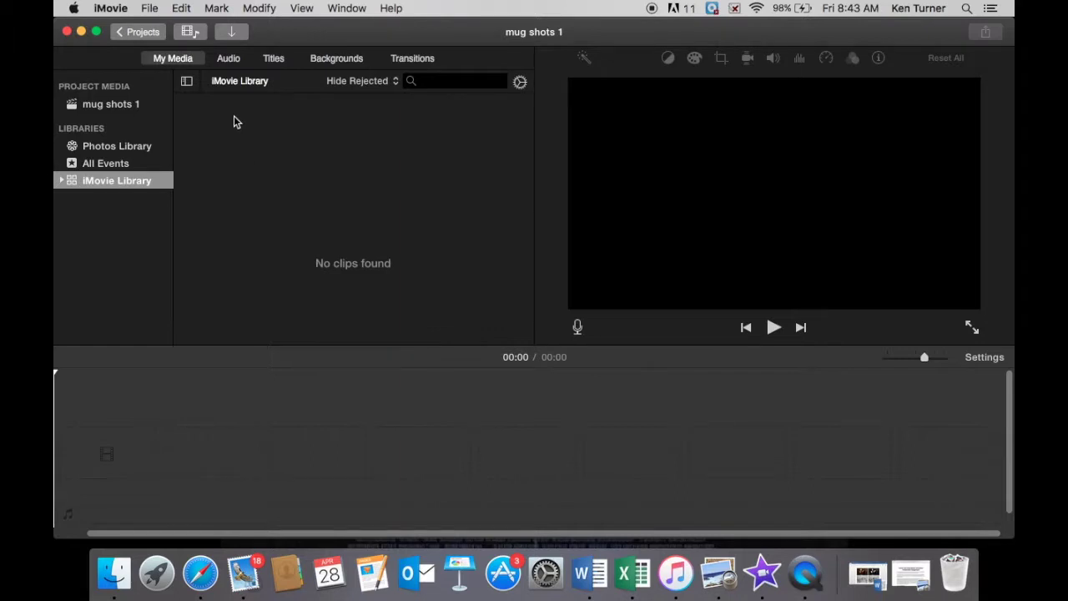
left_click(151, 9)
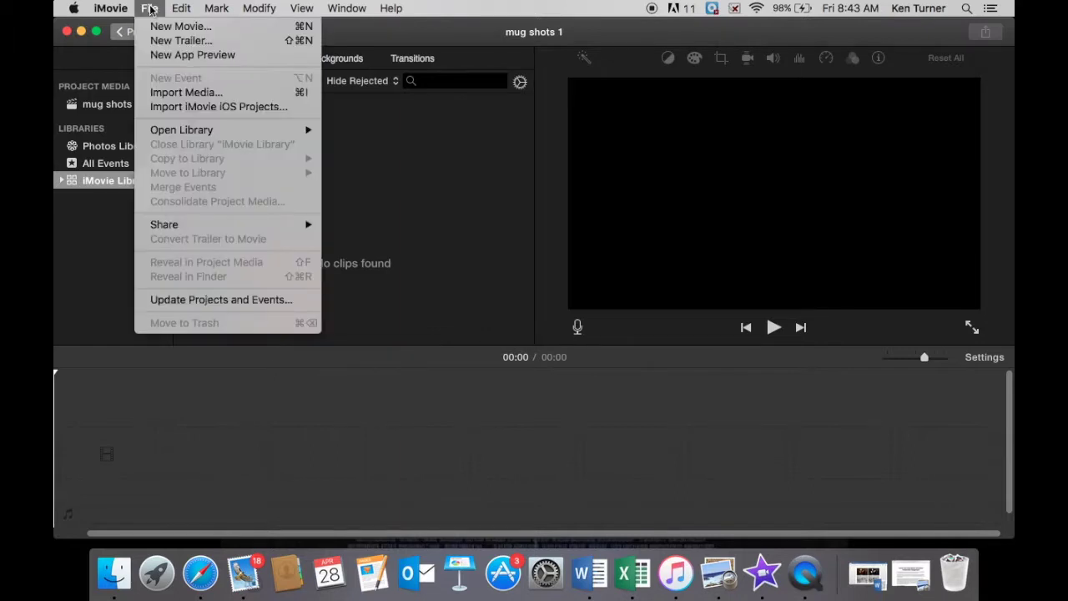
- Start Import Media and browse the Desktop into the Mug Animation folder of DSC photos
left_click(166, 99)
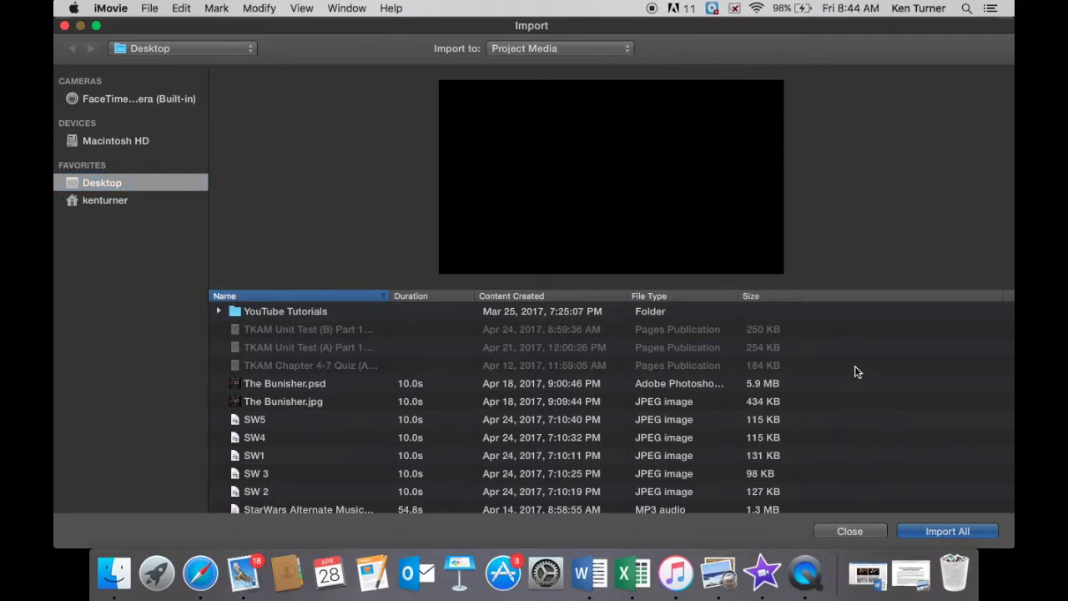
key("Down")
key("Down")
key("Down")
key("Down")
key("Down")
key("Down")
key("Down")
key("Down")
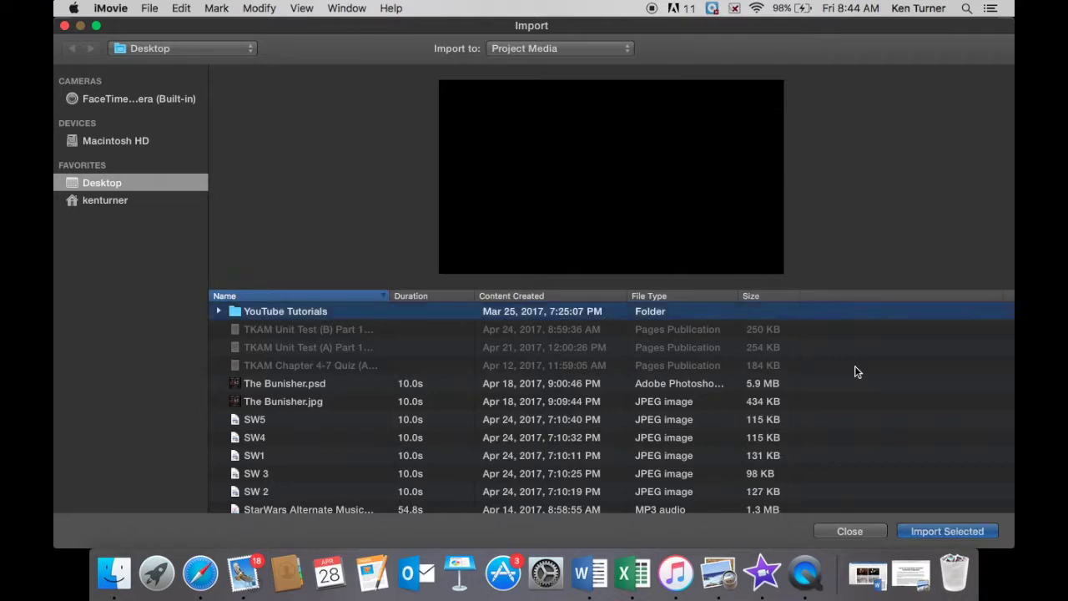
key("Down")
key("Down")
key("Down")
key("Down")
key("Down")
key("Down")
key("Down")
key("Down")
key("Down")
key("Down")
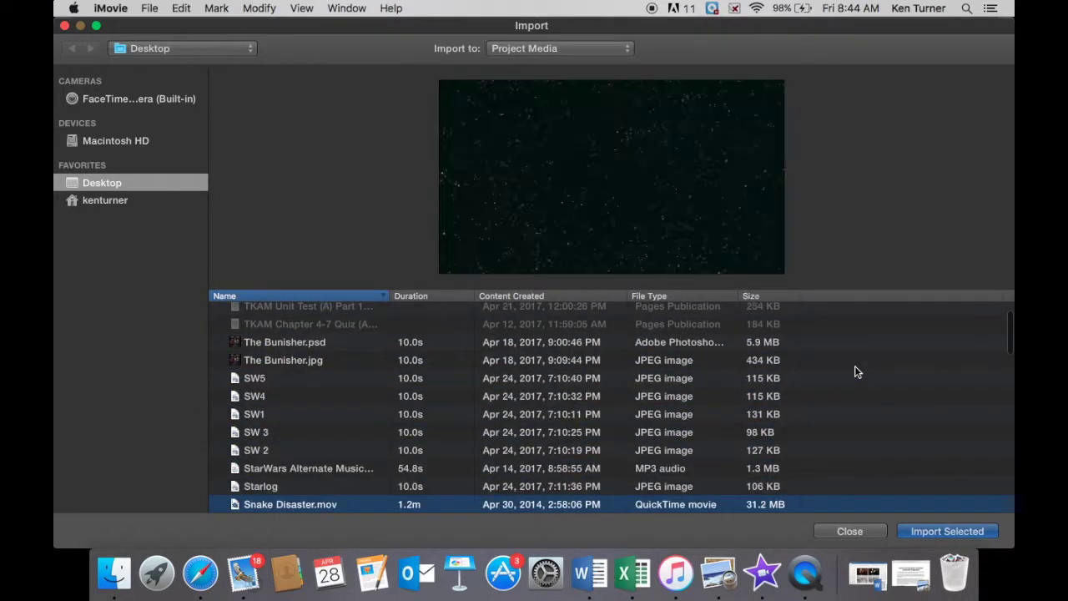
key("Down")
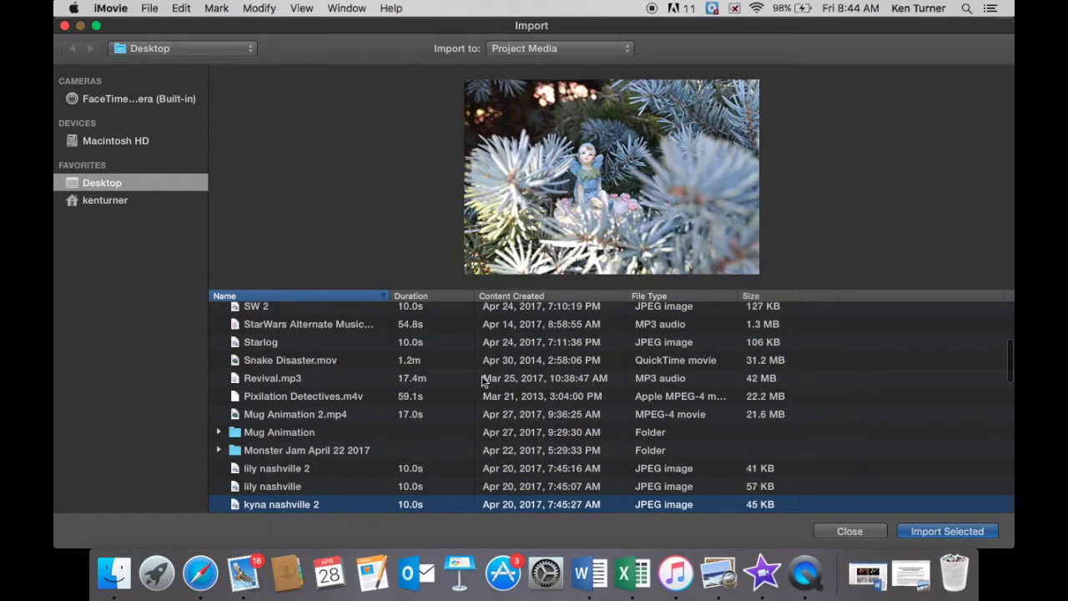
double_click(288, 433)
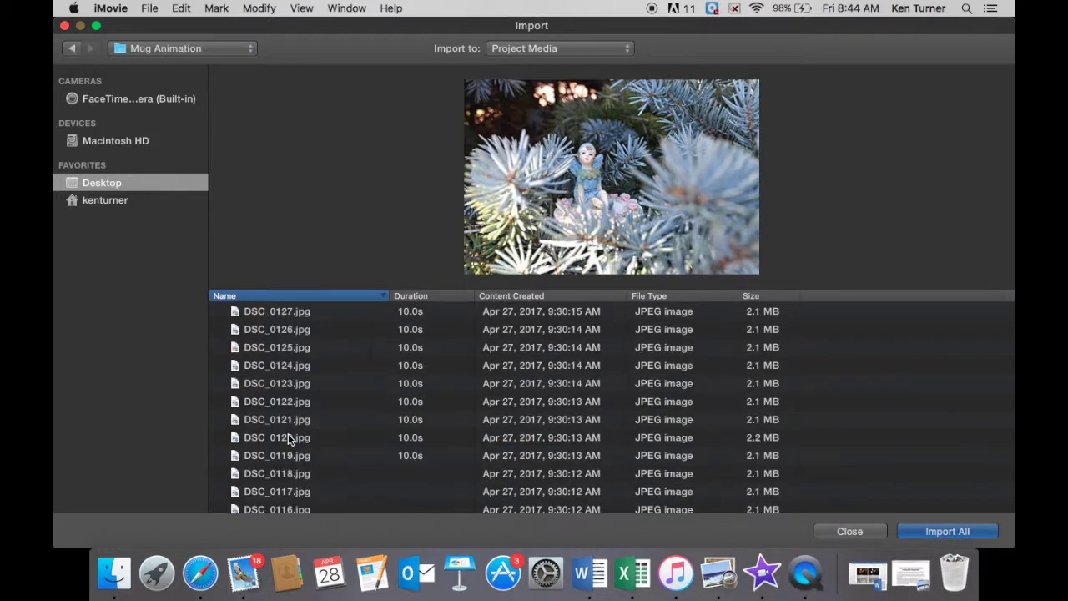
- Select every DSC photo in Mug Animation, starting from DSC_0127.jpg, and import them all
left_click(276, 314)
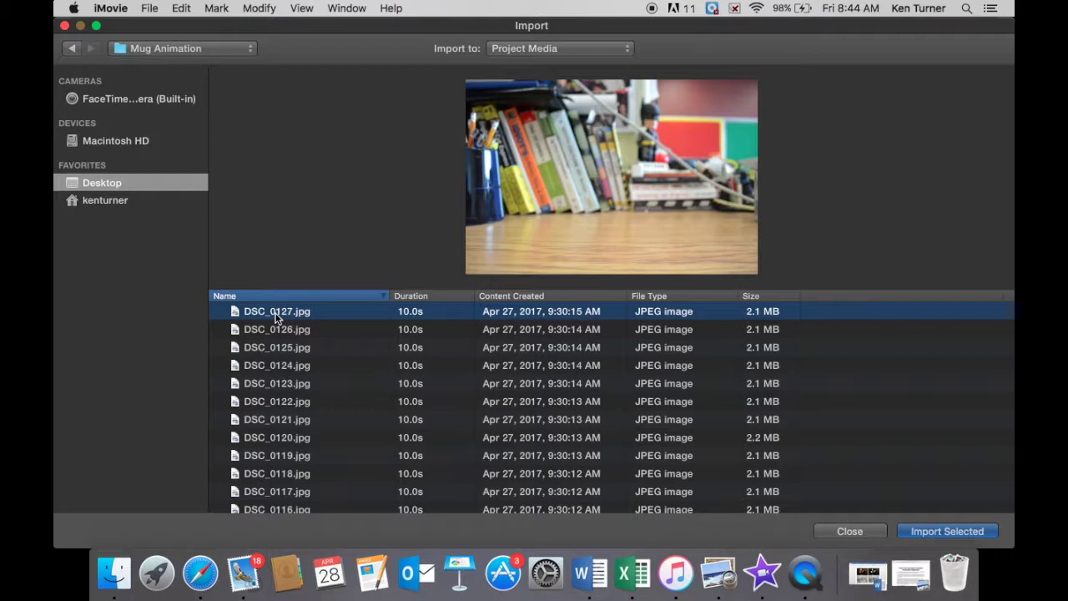
key("super+a")
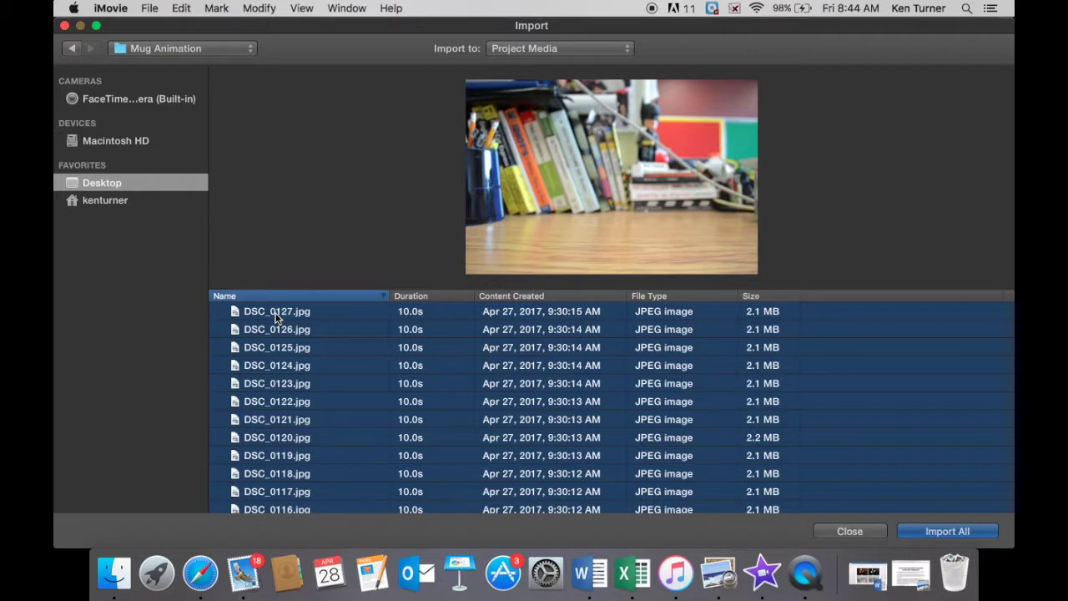
left_click(939, 532)
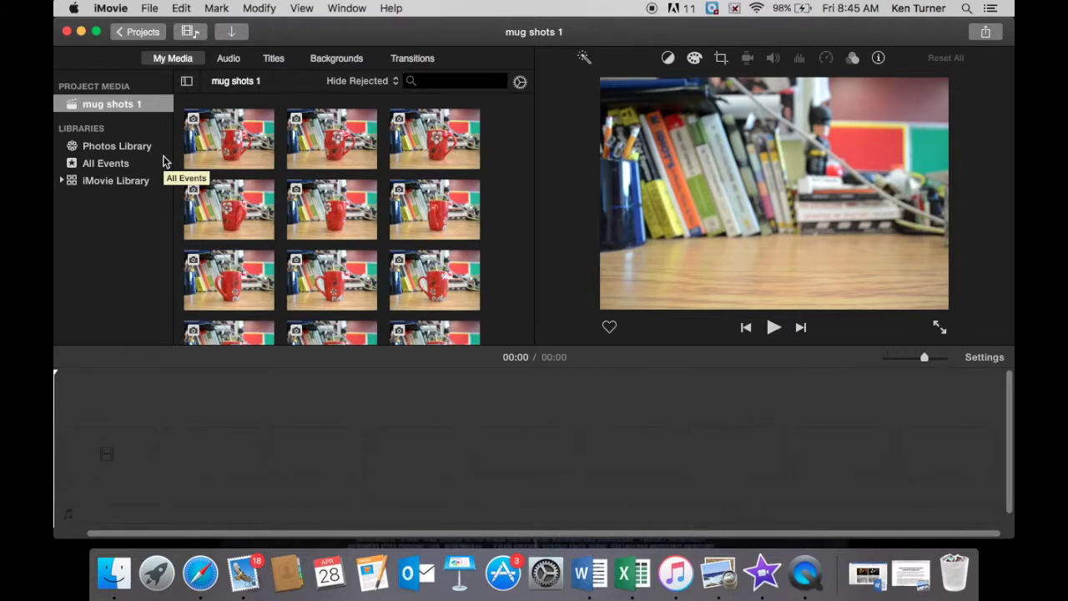
- Drag all 127 mug clips from My Media into the timeline and play the 08:28 movie
left_click(244, 146)
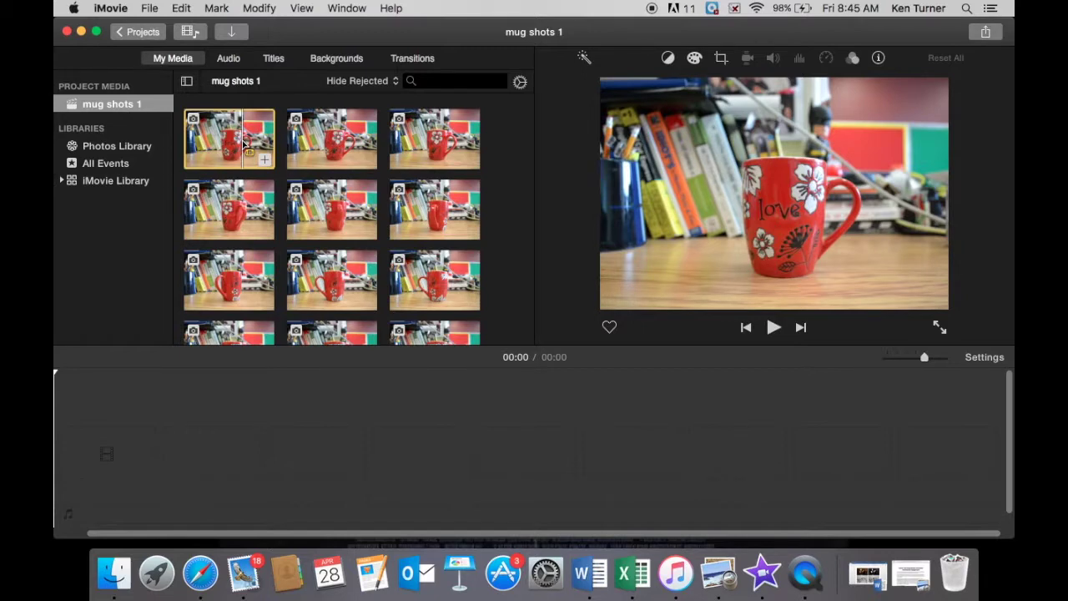
key("super+a")
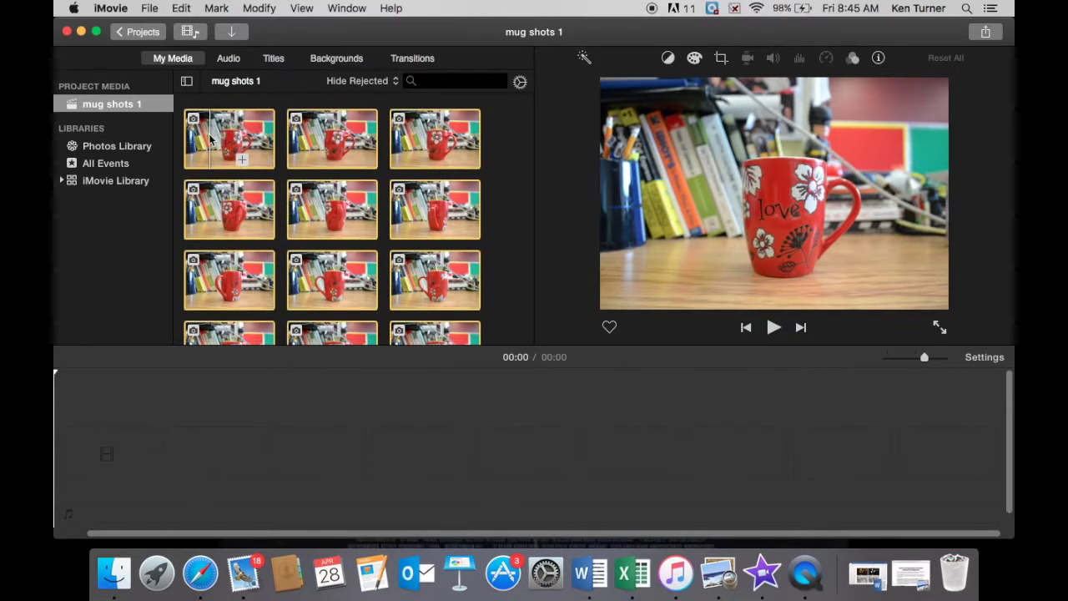
left_click_drag(210, 140, 191, 458)
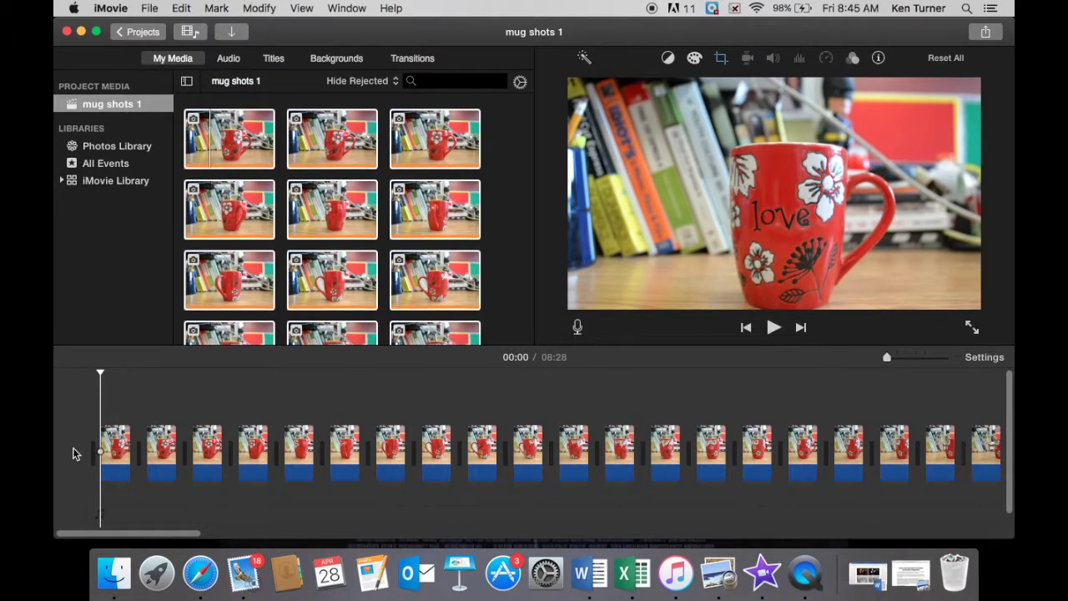
key("space")
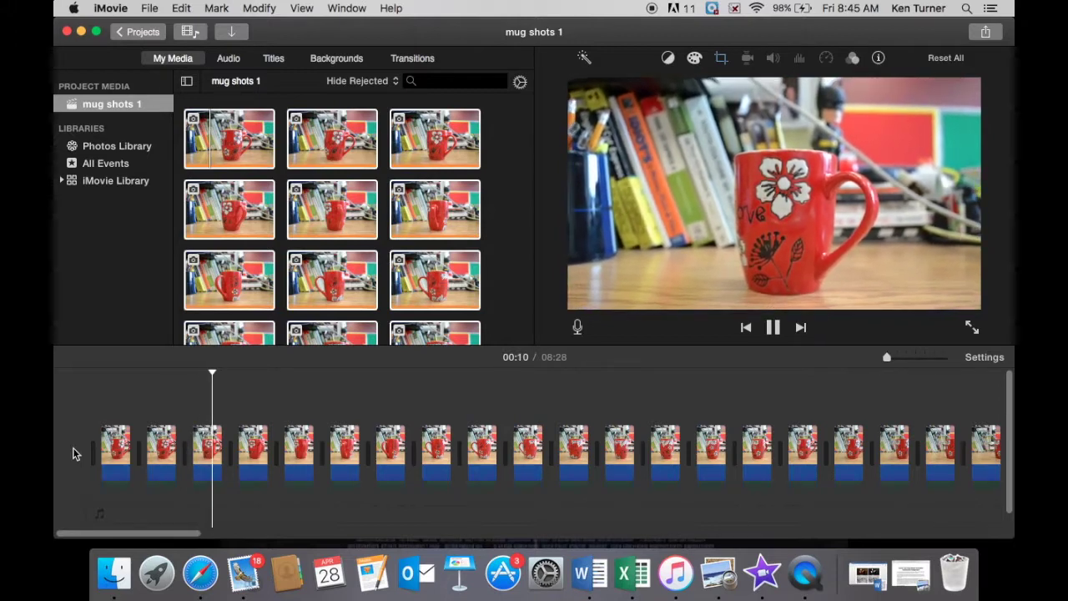
- Stop playback, return to the start, and select every mug clip in the timeline
key("space")
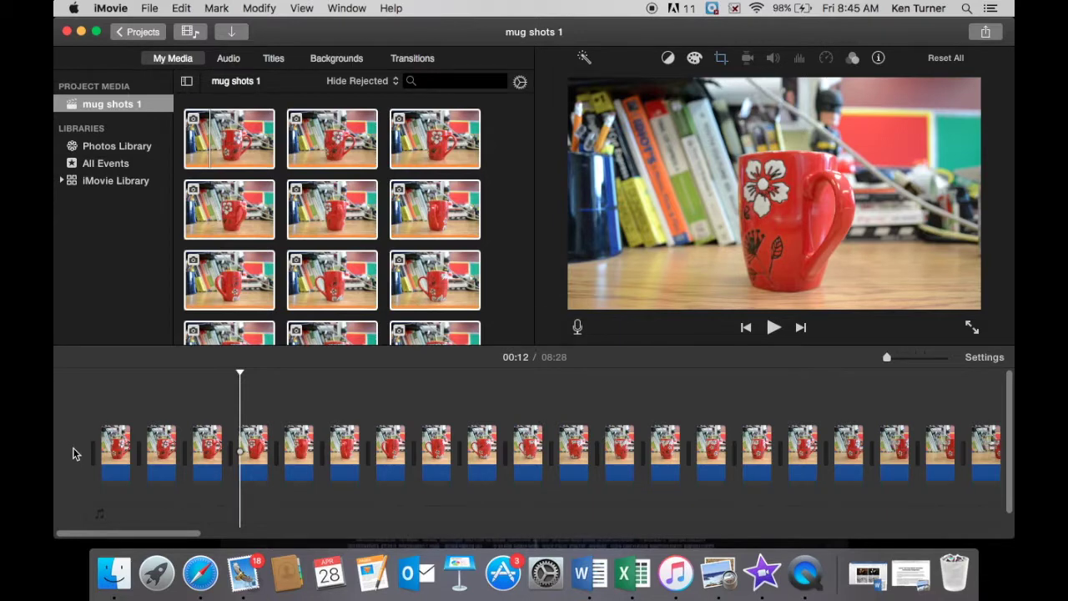
key("Home")
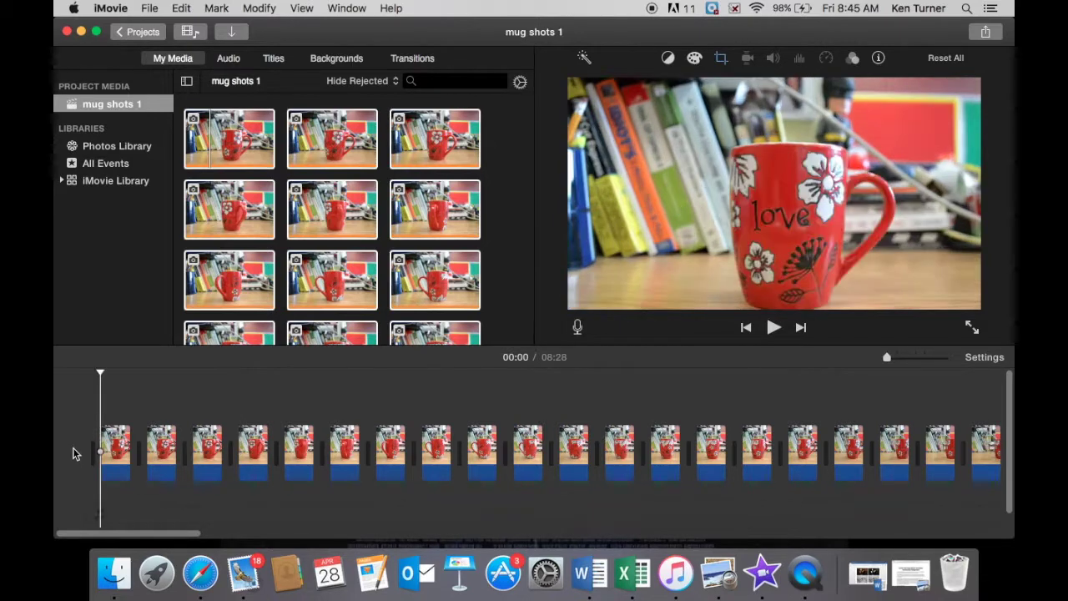
left_click(119, 439)
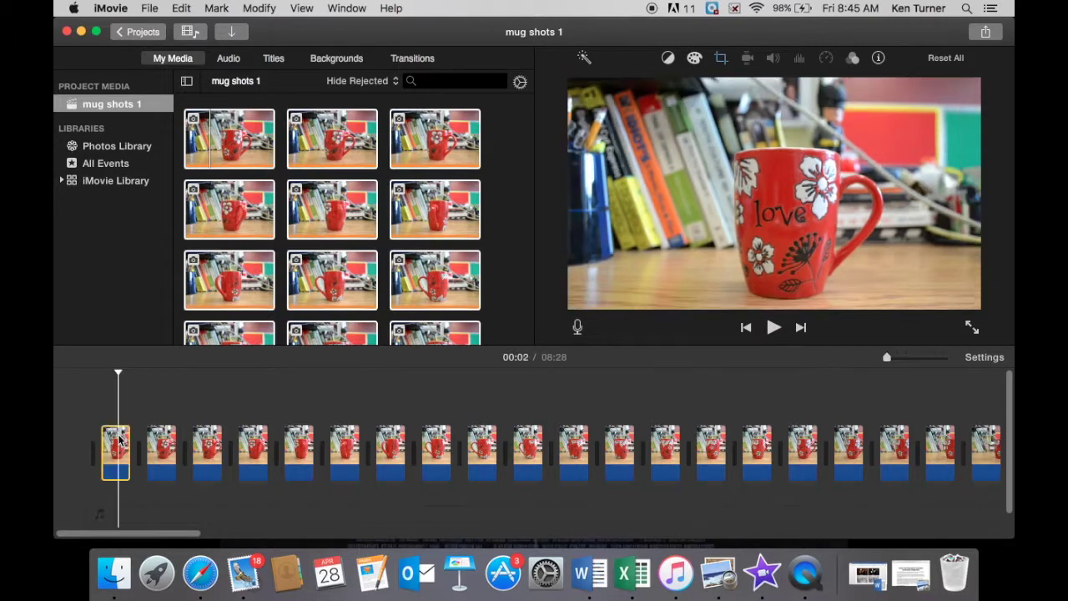
left_click(237, 191)
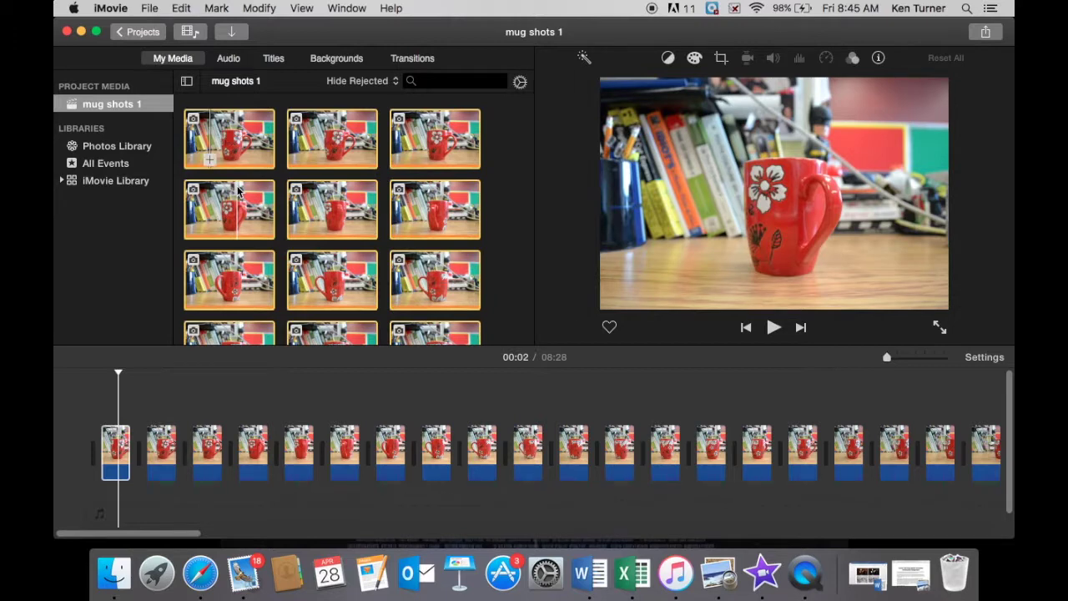
left_click(118, 444)
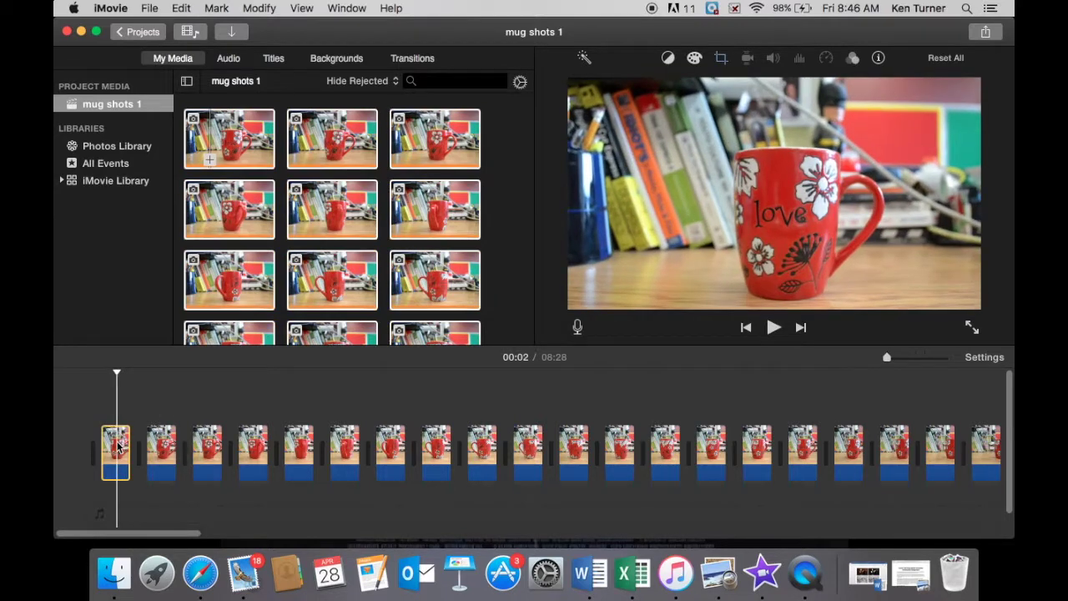
key("super+a")
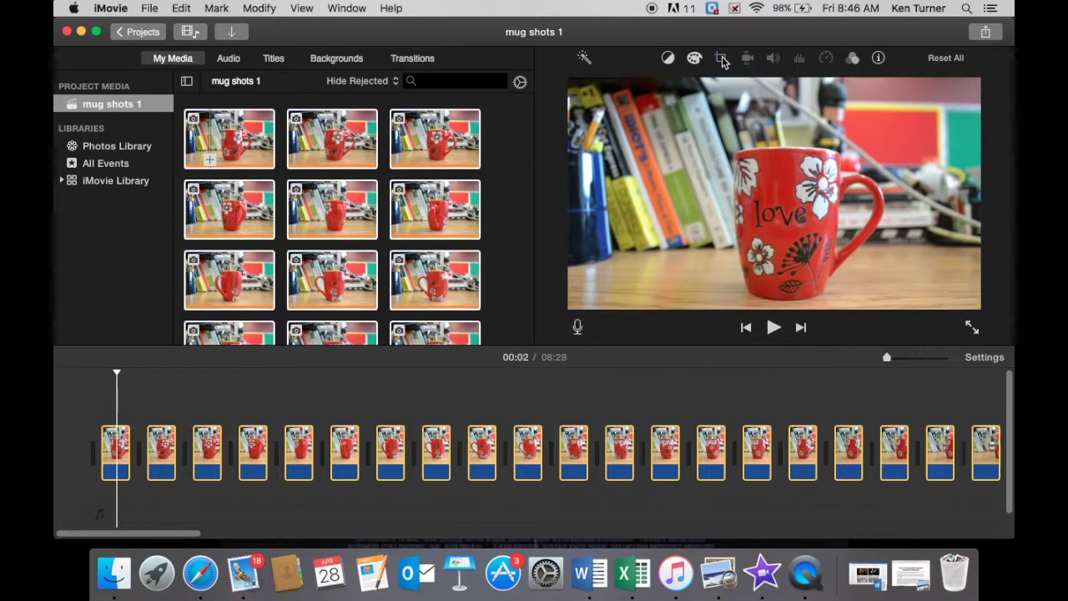
left_click(721, 59)
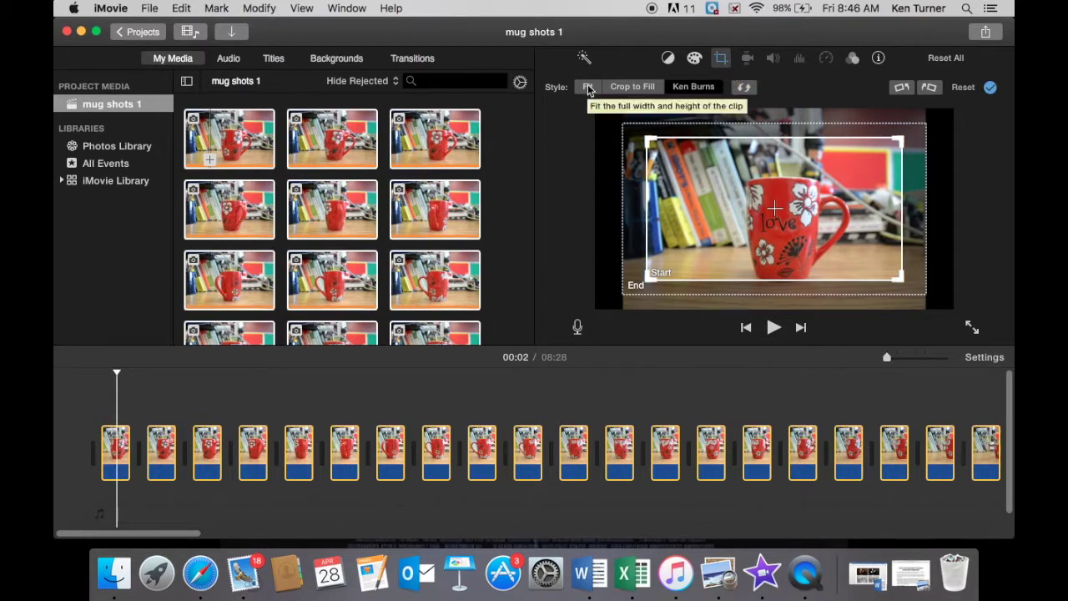
- Change the clips' crop from Ken Burns to Fit, then reselect all timeline clips
left_click(588, 87)
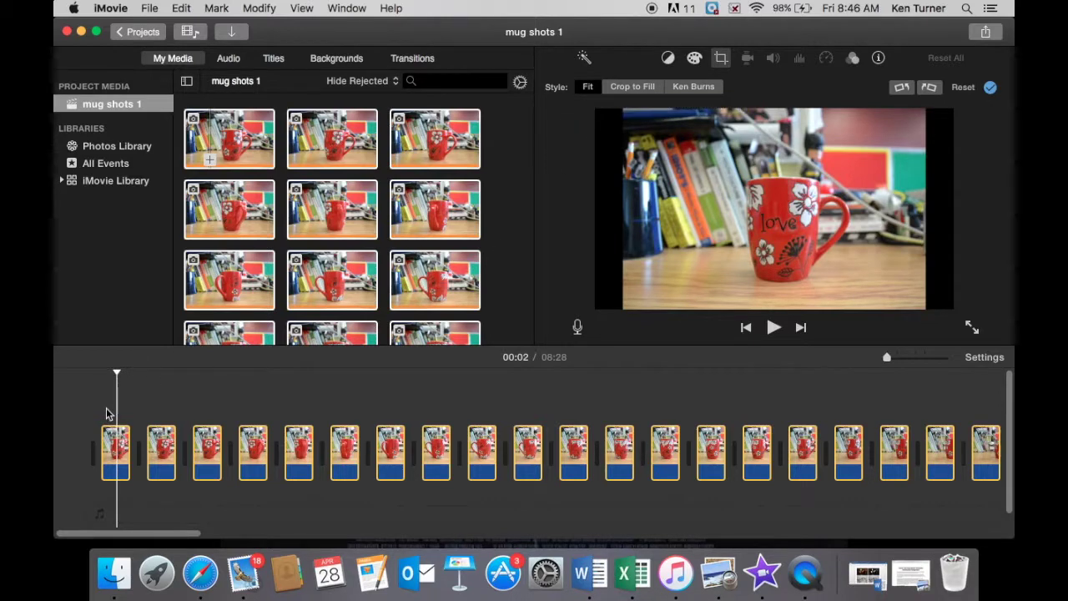
left_click(142, 407)
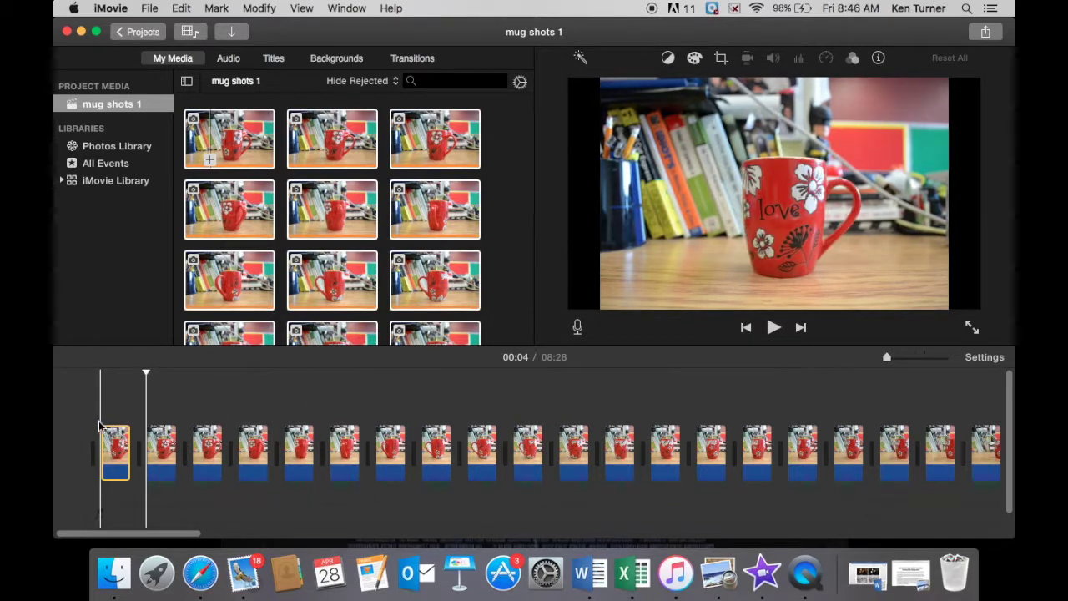
left_click(108, 448)
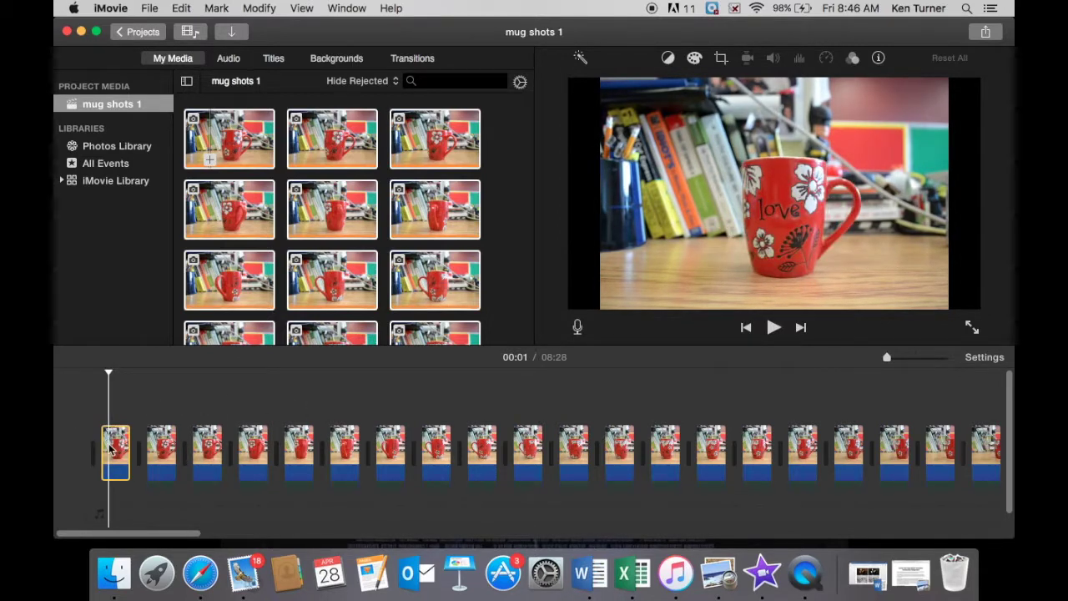
key("super+a")
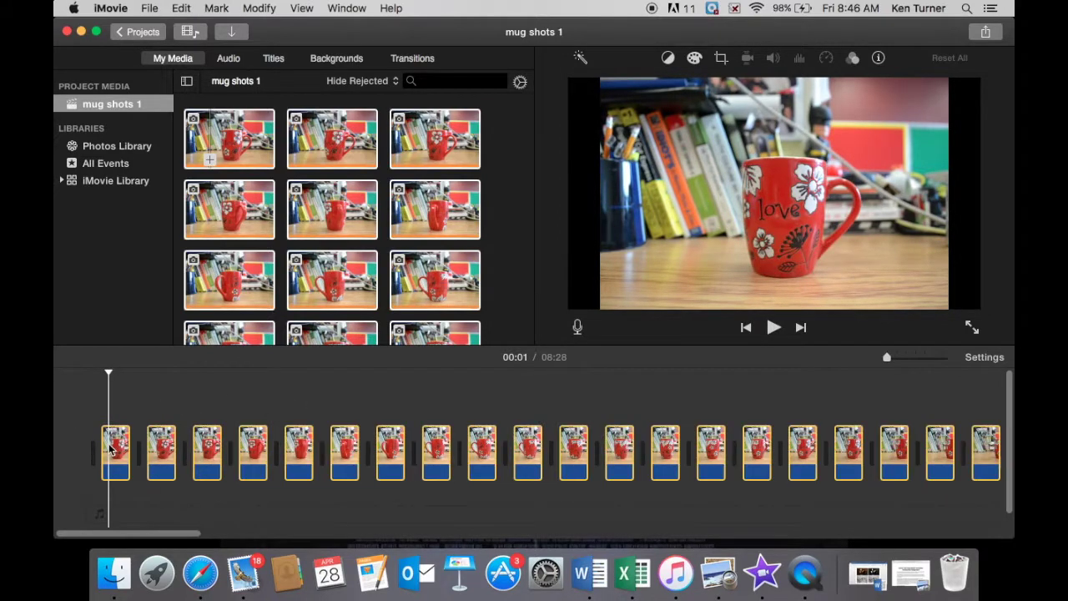
- Set every clip's duration to 0.1 s, shrinking the movie to 00:16, and play from the start
left_click(880, 59)
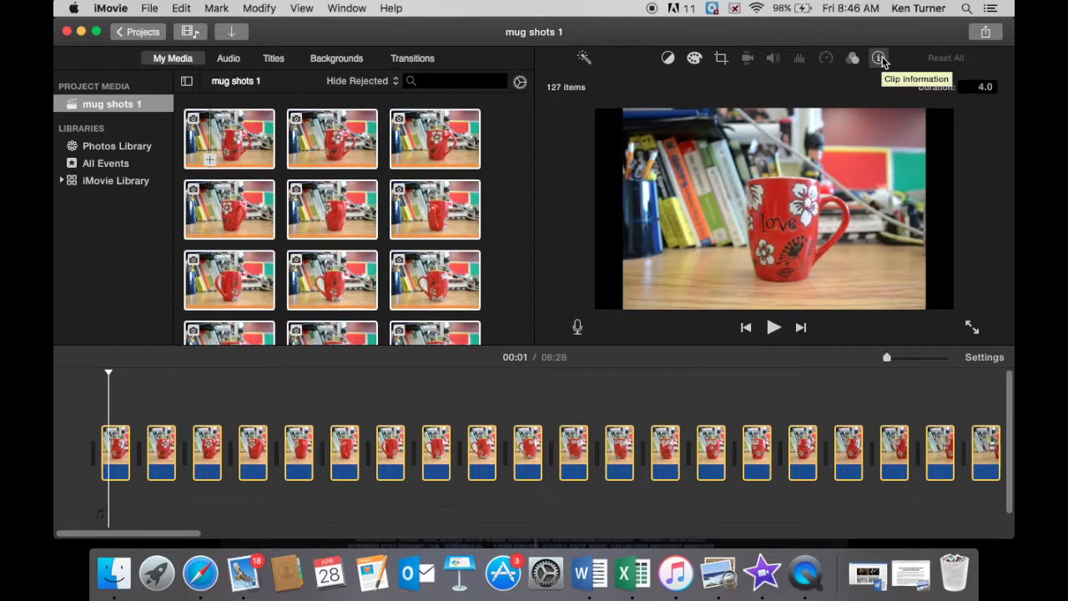
left_click(984, 87)
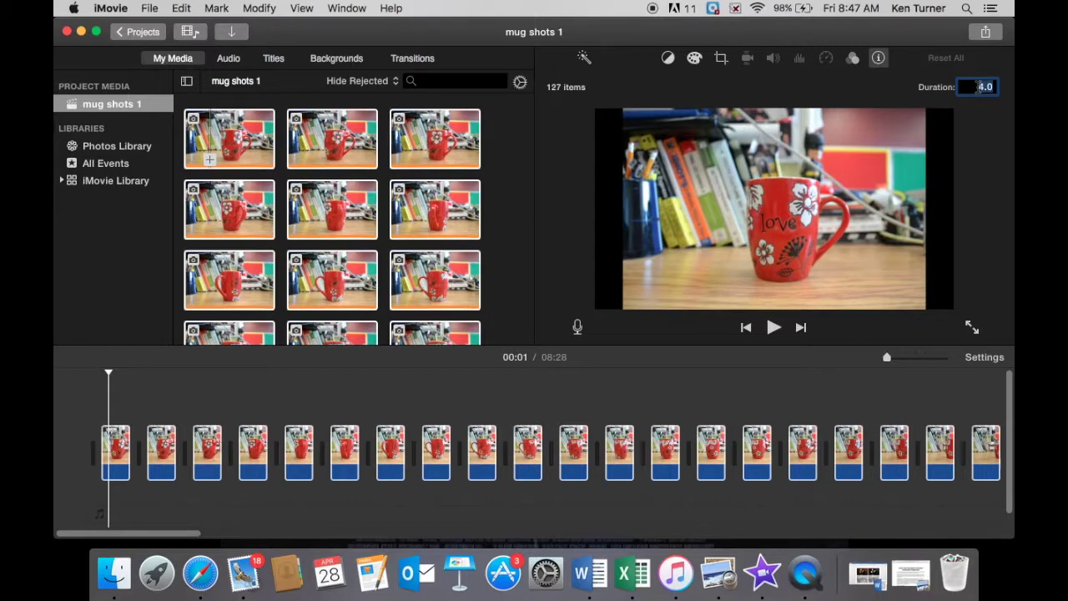
type("0.1")
key("Return")
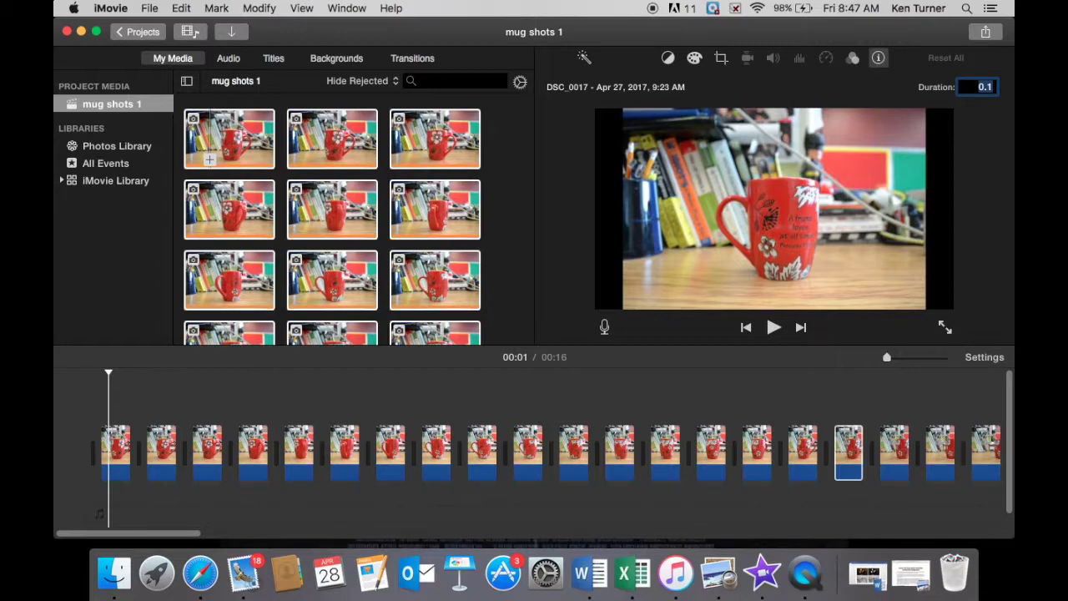
key("Home")
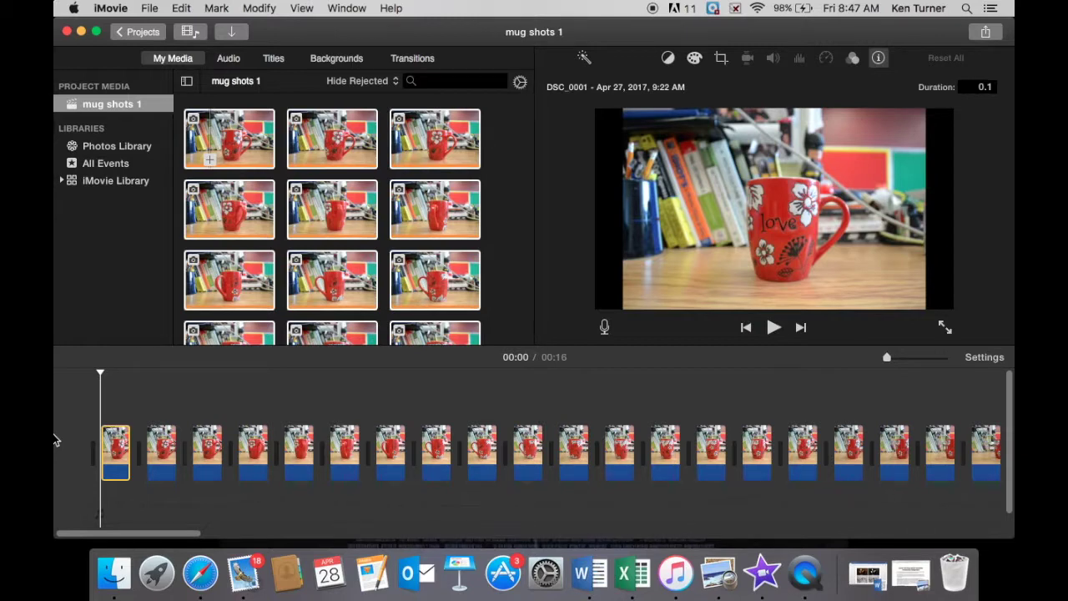
key("space")
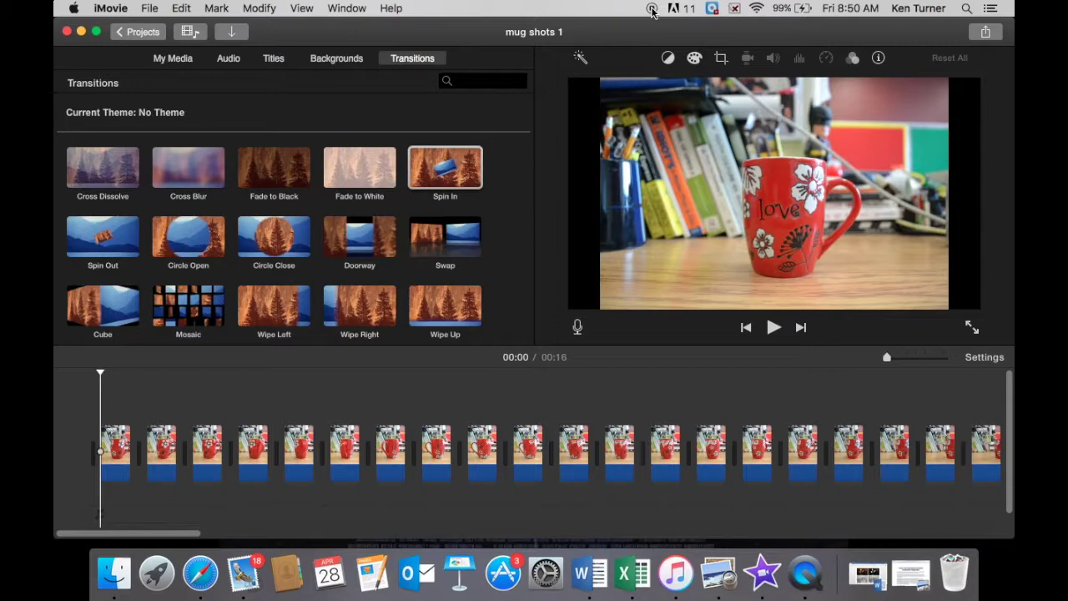
- Replay the 16-second stop-motion mug animation through to 00:16
key("space")
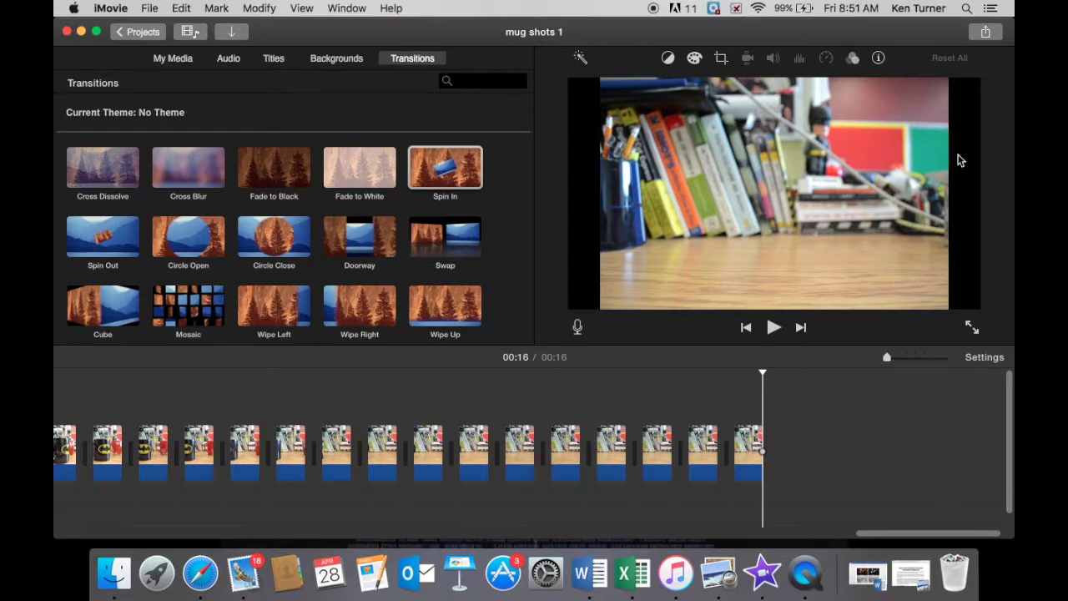
left_click_drag(882, 533, 55, 538)
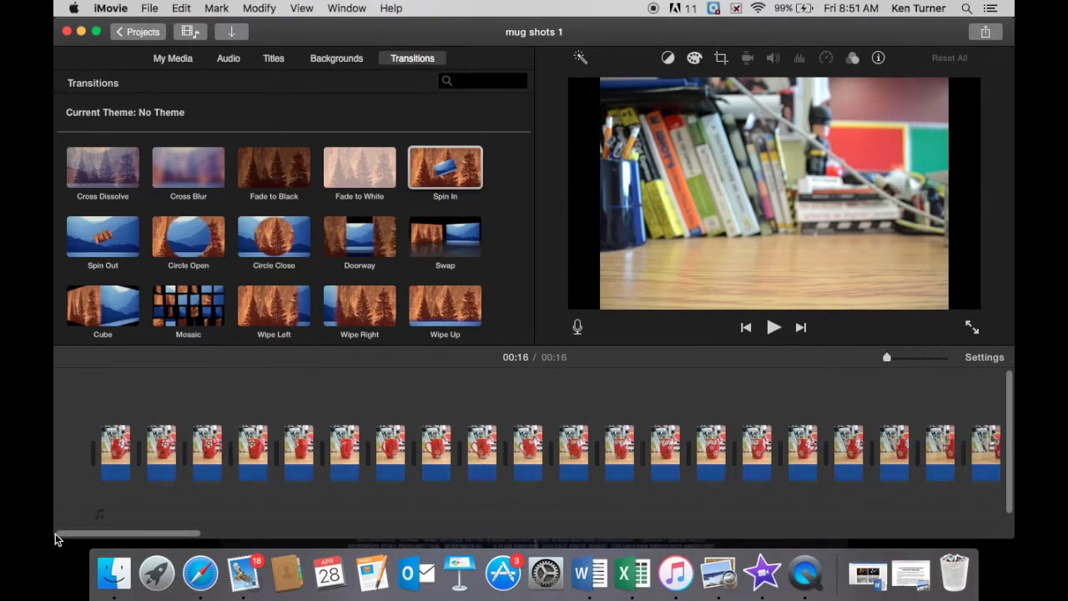